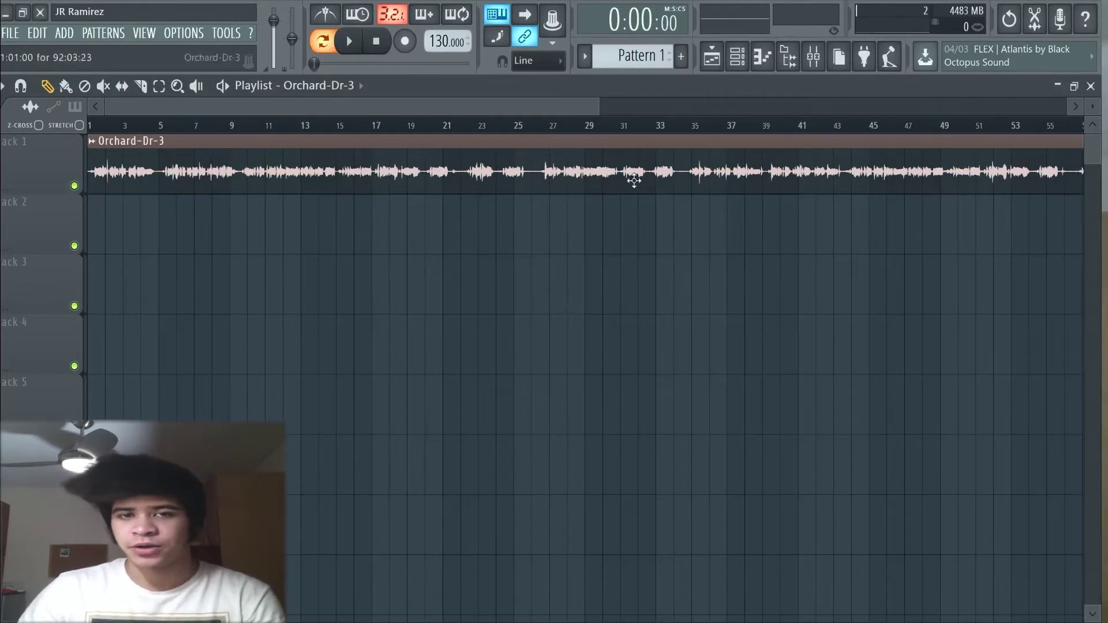
# - Open the channel rack, switch the playlist to Song mode, and play then stop Orchard-Dr-3
pyautogui.click(737, 56)
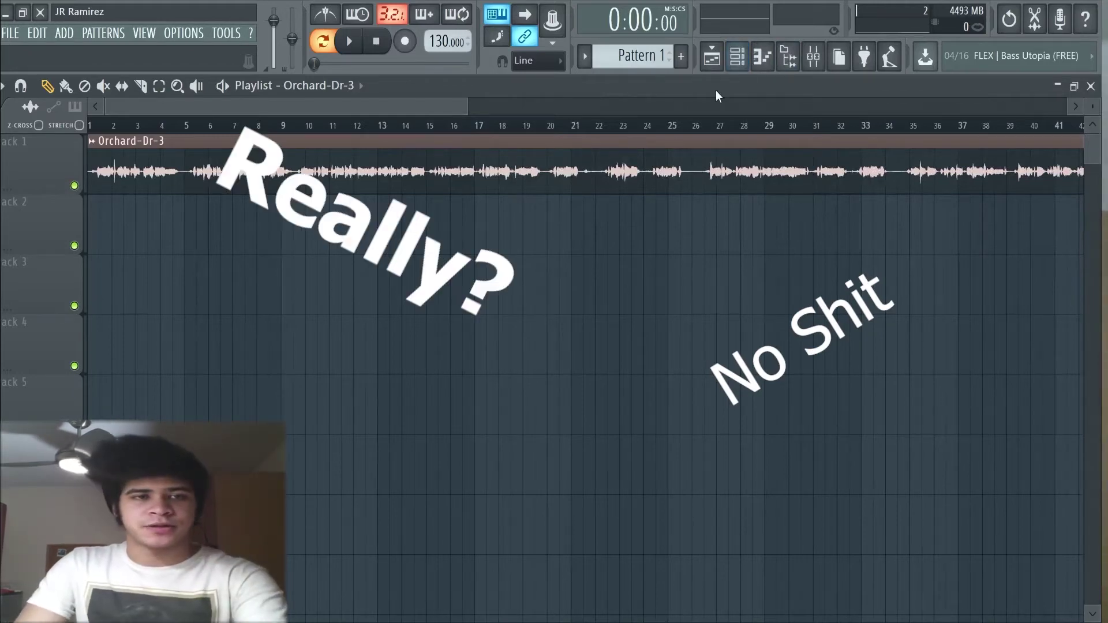
pyautogui.click(324, 43)
pyautogui.press('space')
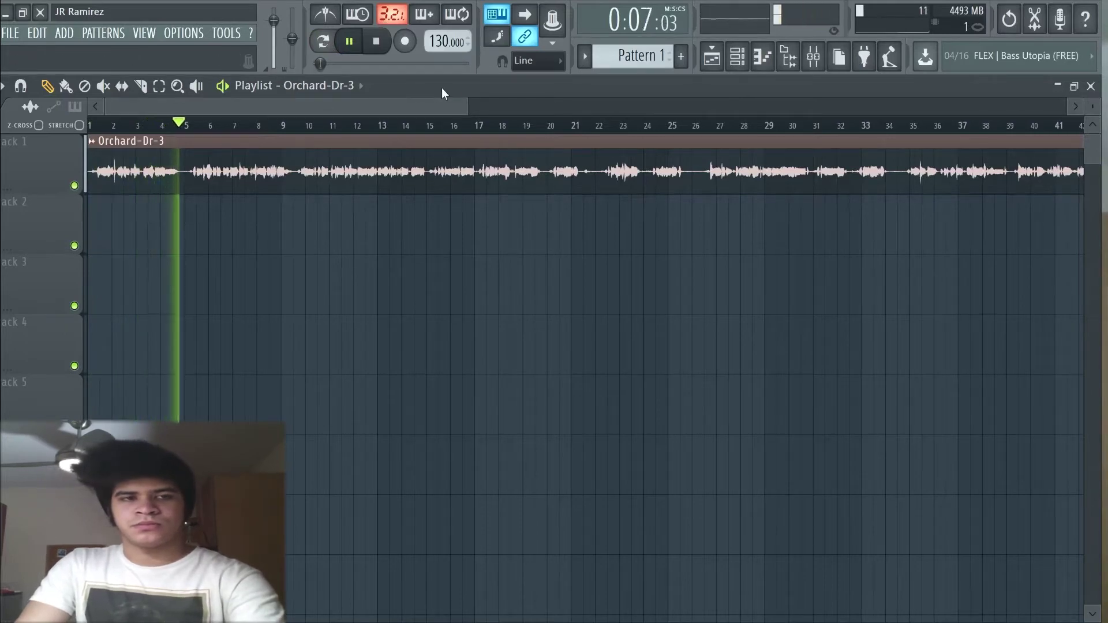
pyautogui.press('space')
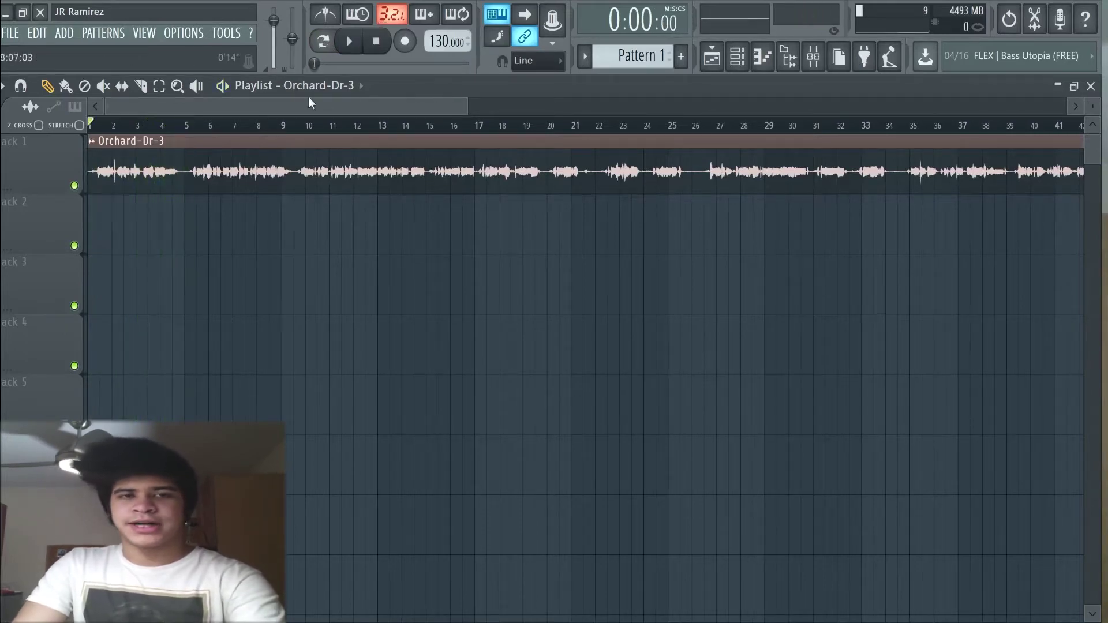
# - In the mixer, raise the Master fader to audition, then return it to 0 dB
pyautogui.click(813, 56)
pyautogui.moveTo(15, 319); pyautogui.dragTo(15, 292)
pyautogui.press('space')
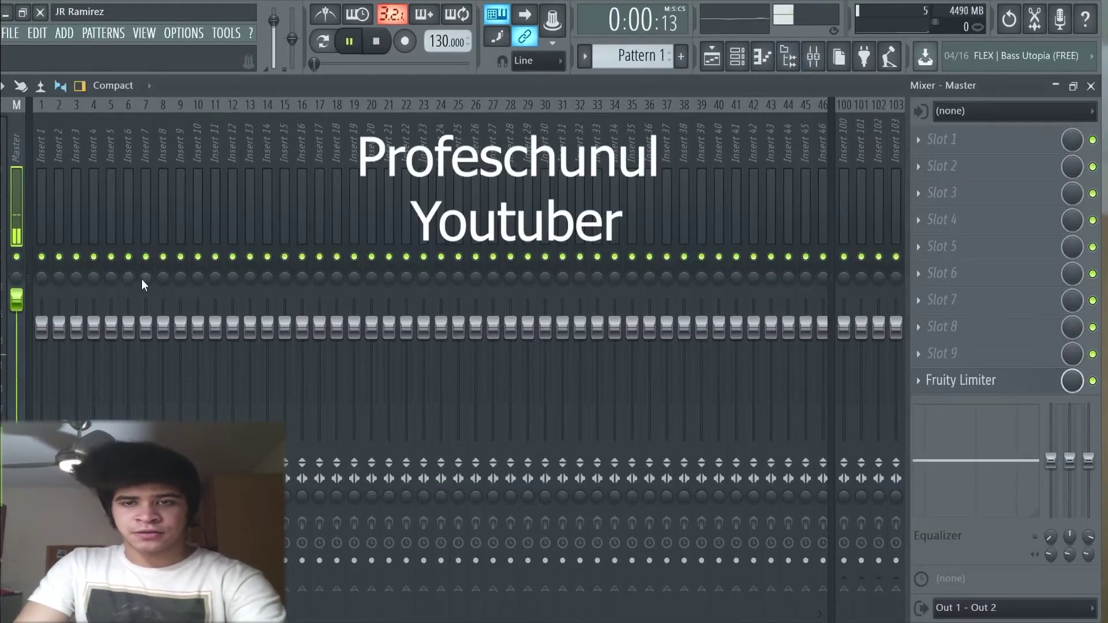
pyautogui.press('space')
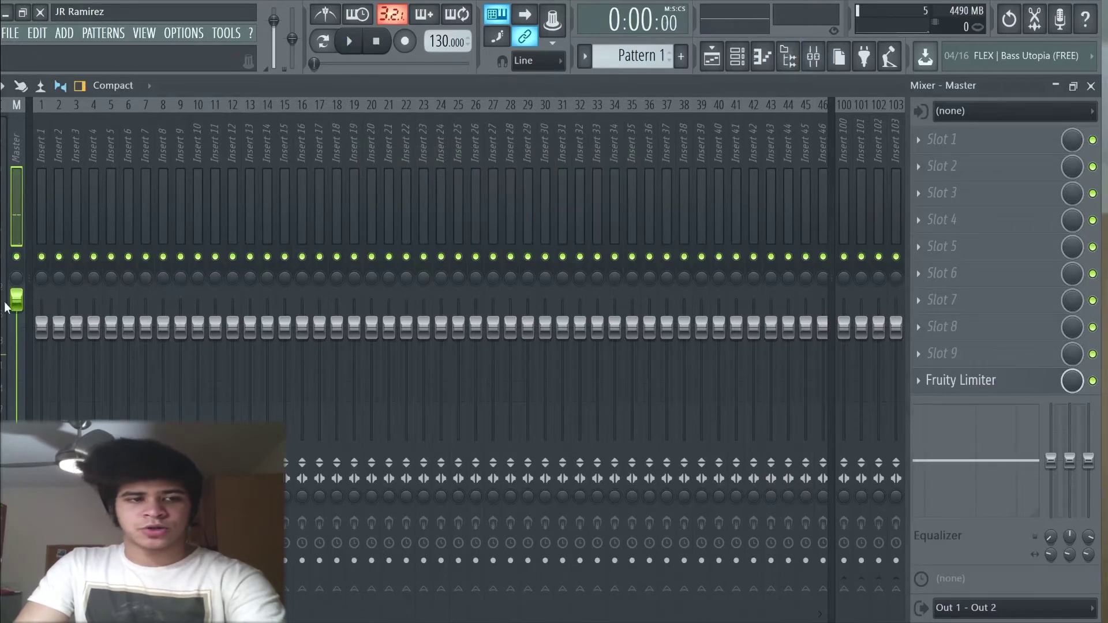
pyautogui.moveTo(24, 312); pyautogui.dragTo(17, 352)
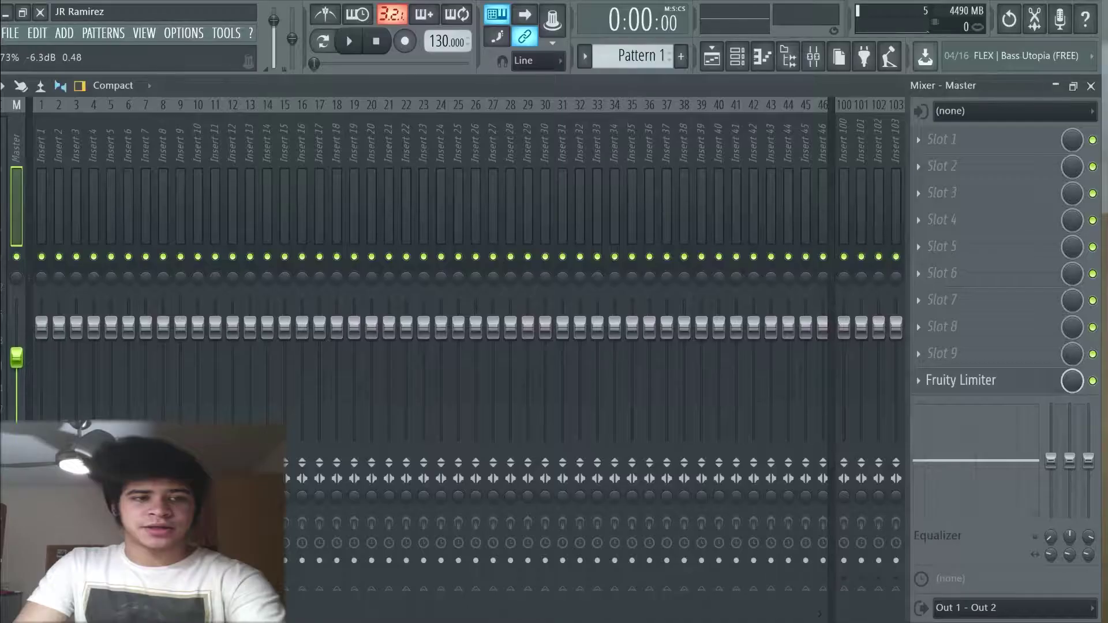
pyautogui.moveTo(16, 354); pyautogui.dragTo(16, 327)
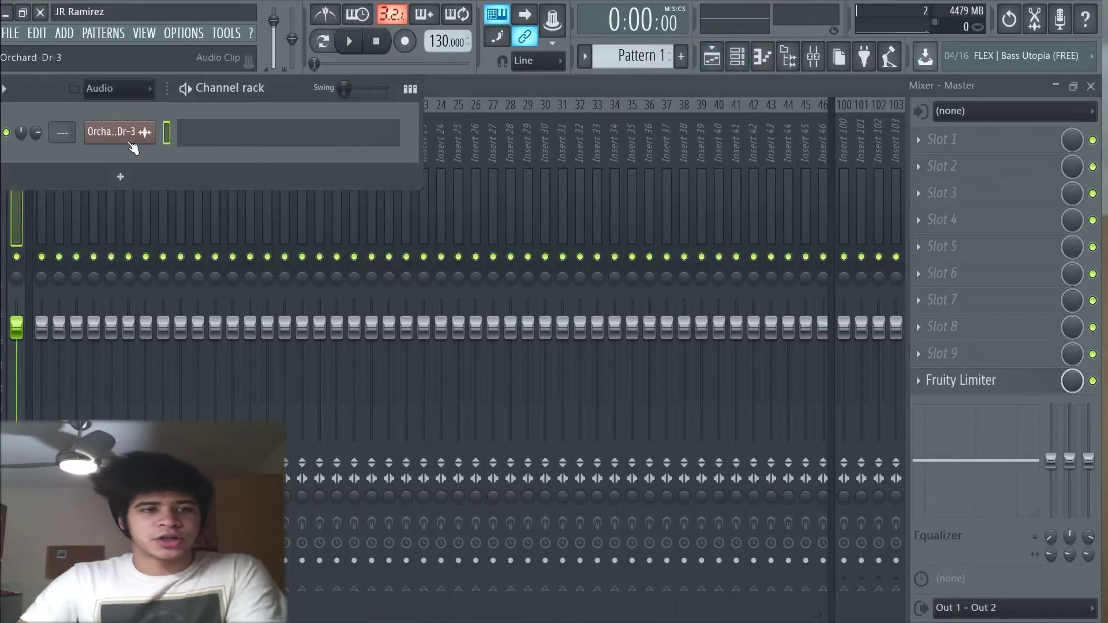
# - Load the Orchard-Dr-3 sample into Edison and zoom in on the quiet beginning
pyautogui.click(129, 138)
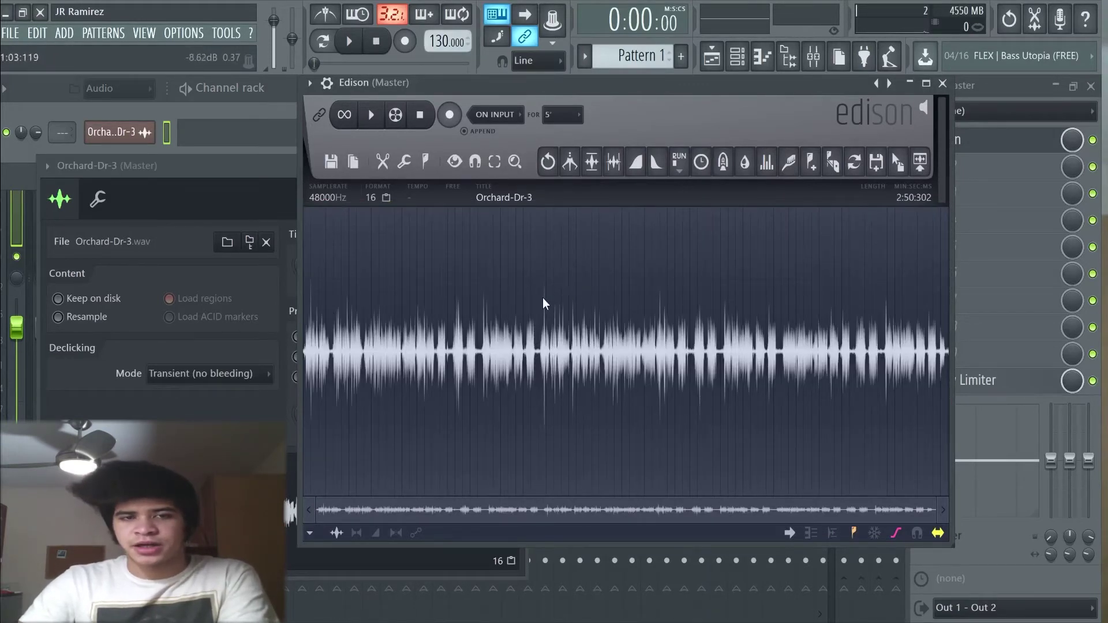
pyautogui.moveTo(935, 517); pyautogui.dragTo(681, 543)
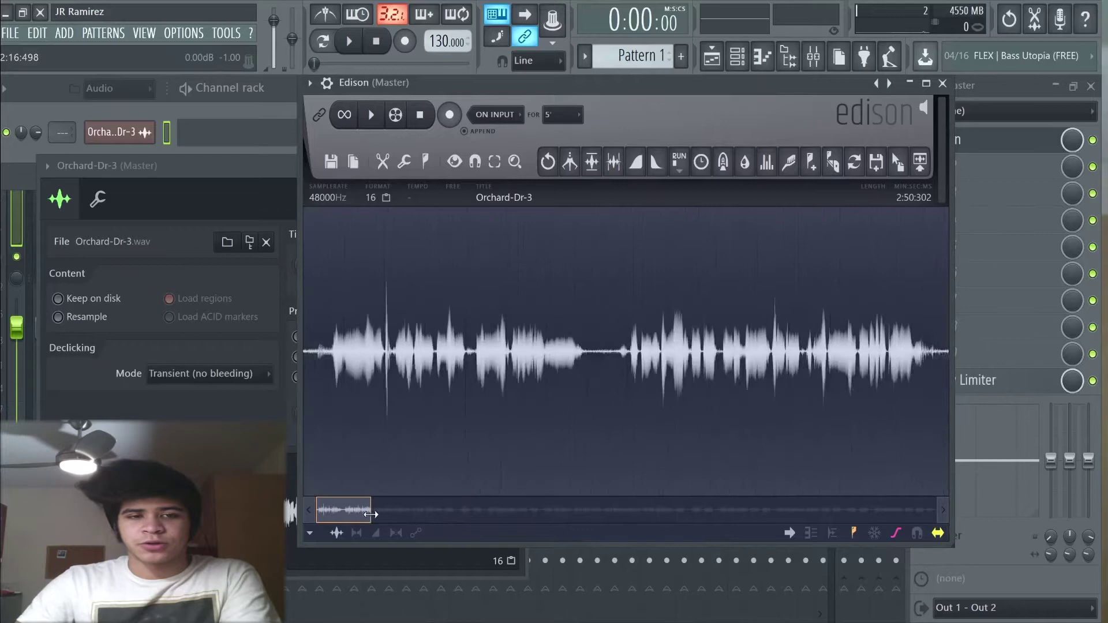
pyautogui.moveTo(339, 514); pyautogui.dragTo(323, 518)
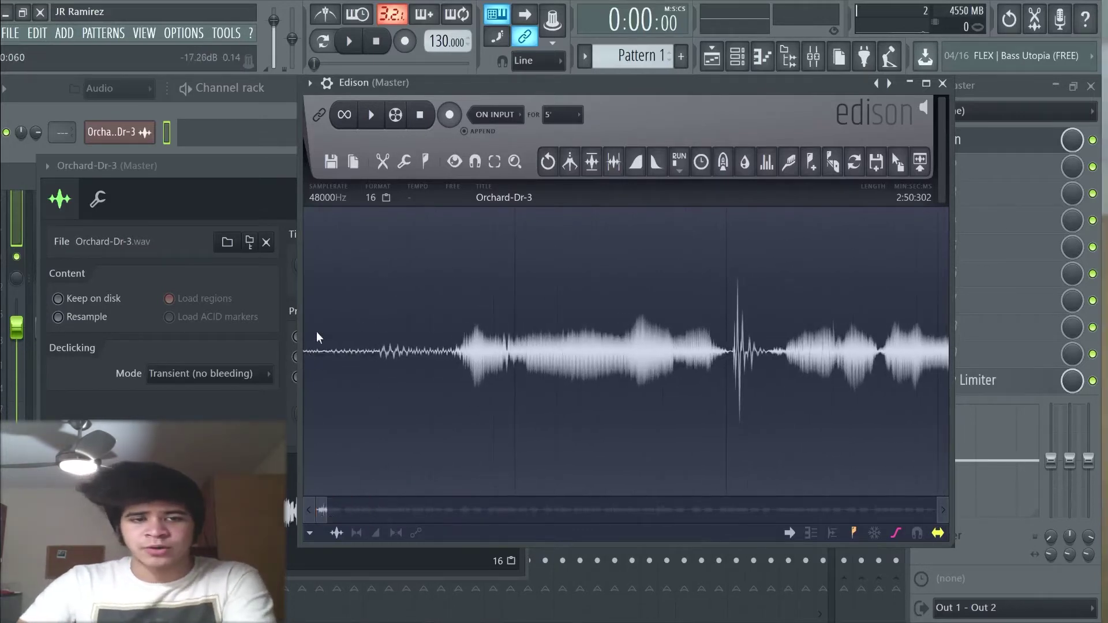
# - Select and audition the silent intro, refining the selection to noise-only 0:000–0:344
pyautogui.moveTo(316, 327); pyautogui.dragTo(432, 305)
pyautogui.press('space')
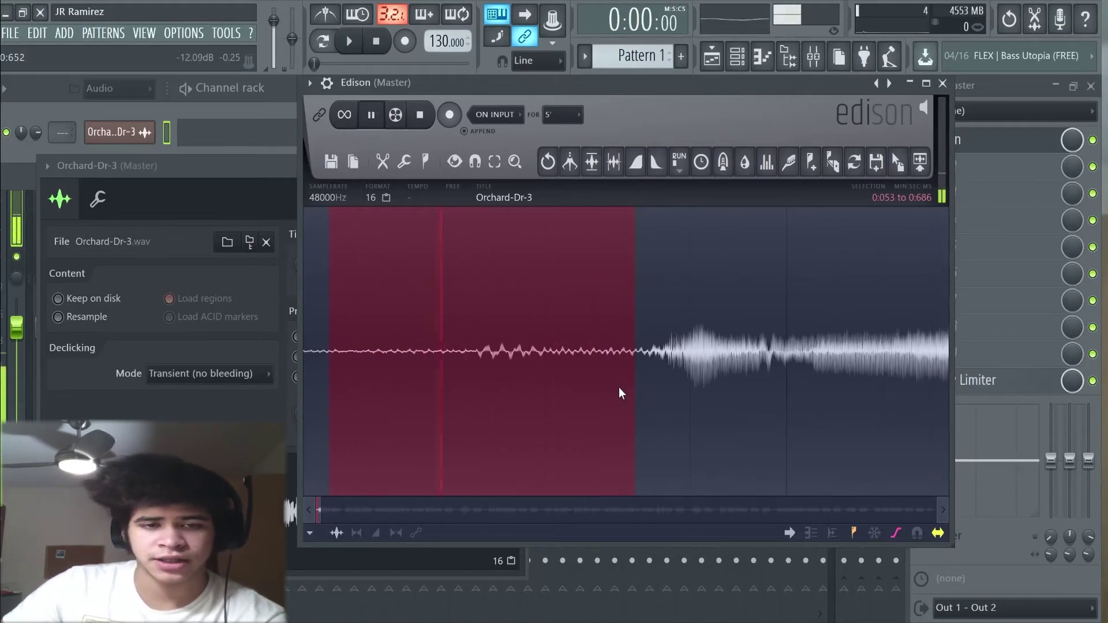
pyautogui.moveTo(619, 388); pyautogui.dragTo(559, 402)
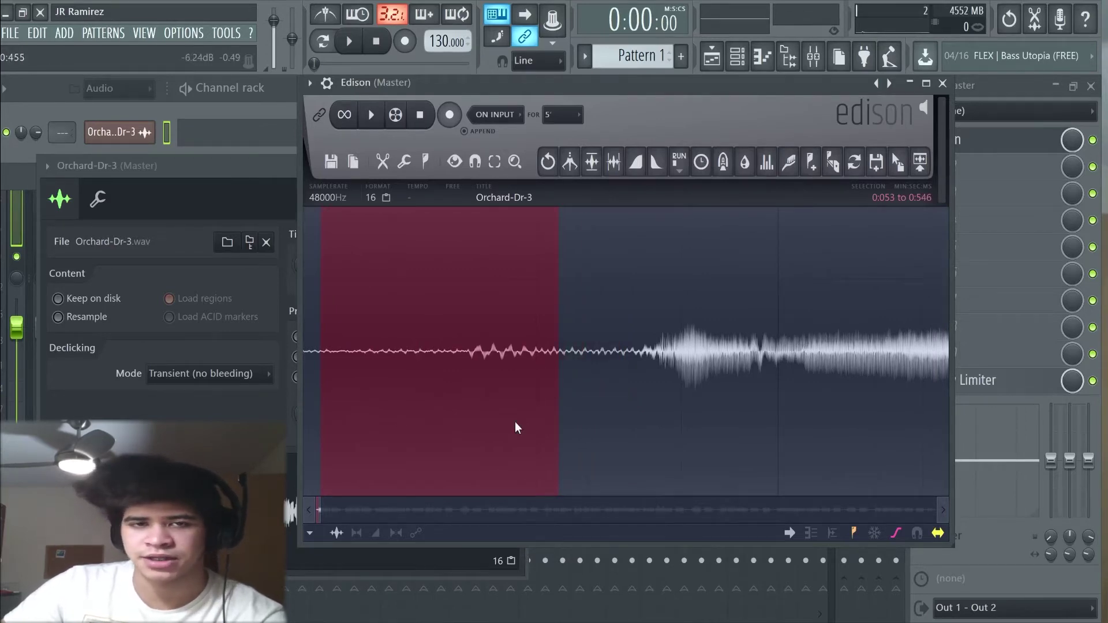
pyautogui.press('space')
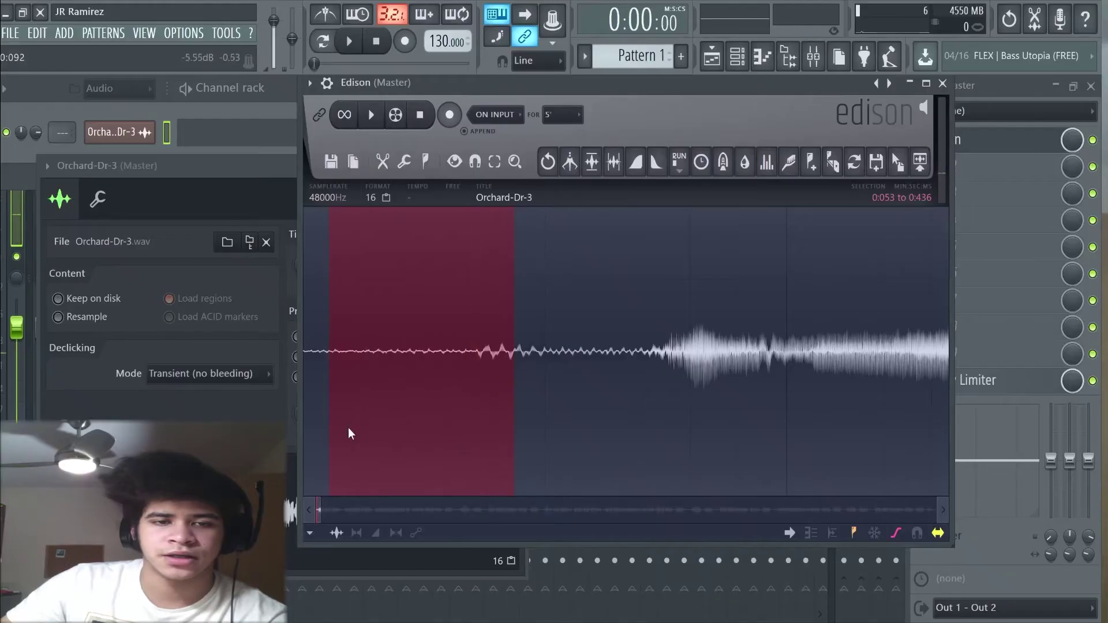
pyautogui.moveTo(329, 430); pyautogui.dragTo(304, 435)
pyautogui.moveTo(513, 435); pyautogui.dragTo(470, 438)
pyautogui.press('space')
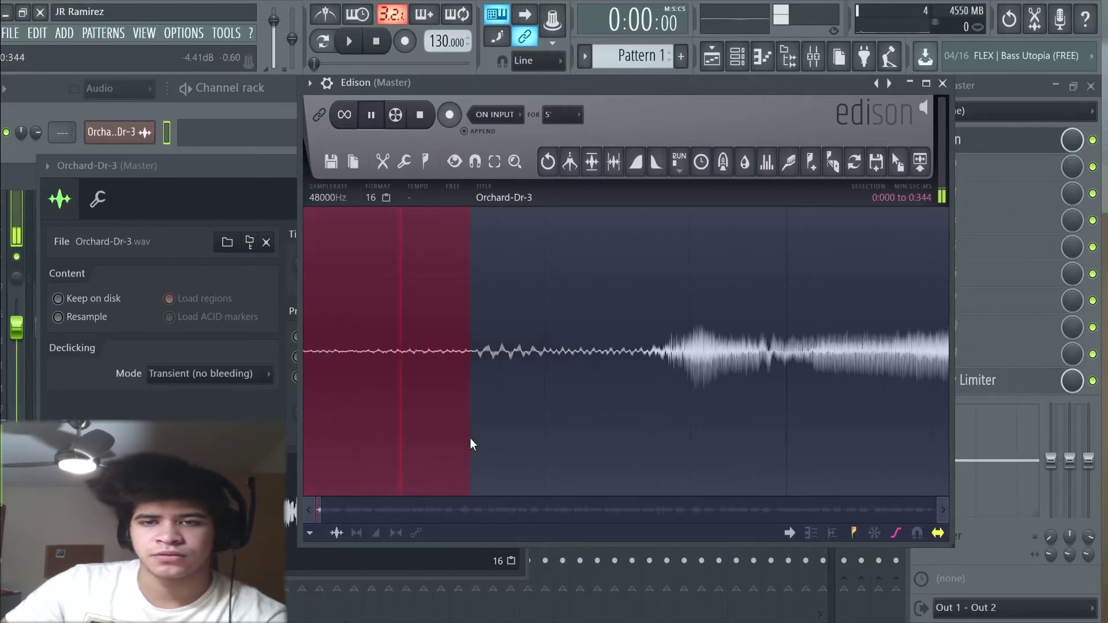
pyautogui.press('space')
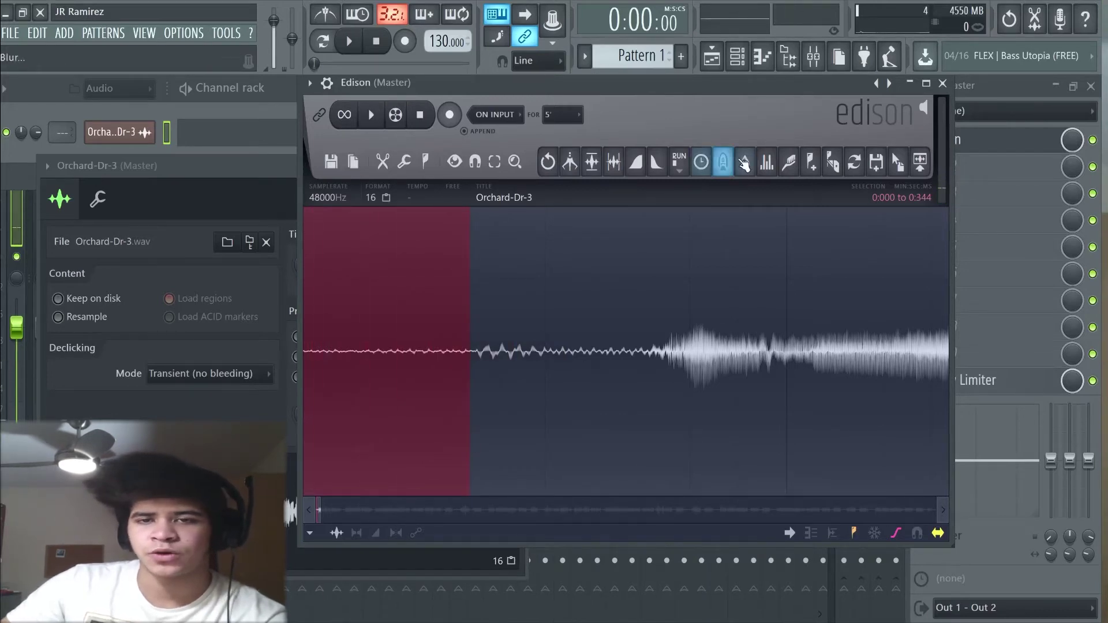
# - Capture the noise profile, then zoom out and select the full 0:000–2:50:302 recording
pyautogui.click(796, 171)
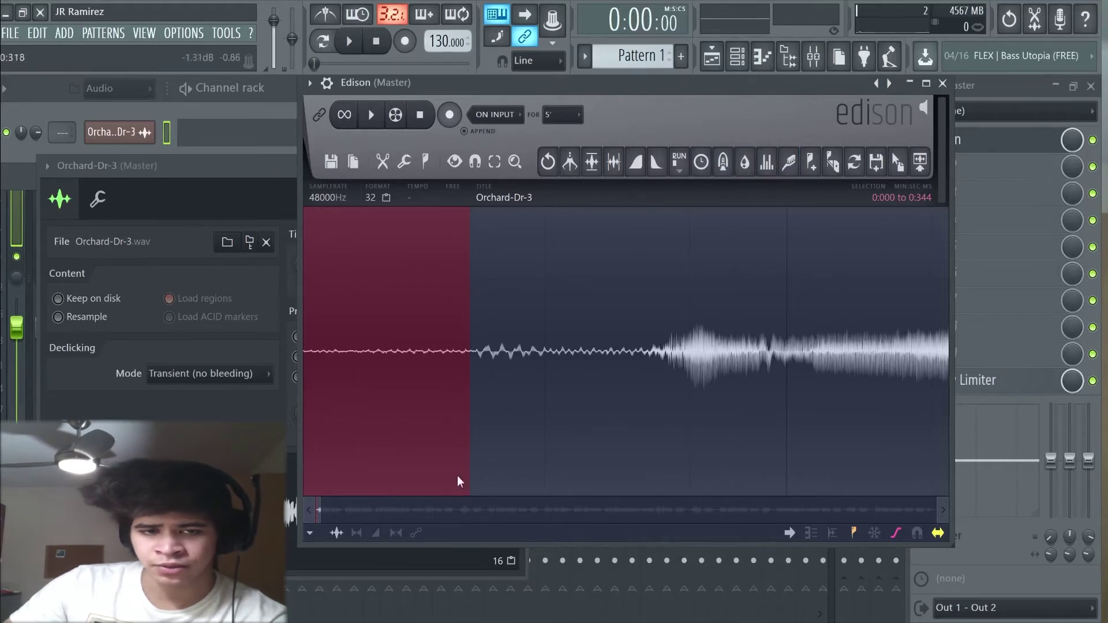
pyautogui.moveTo(323, 509); pyautogui.dragTo(815, 506)
pyautogui.moveTo(370, 403); pyautogui.dragTo(659, 420)
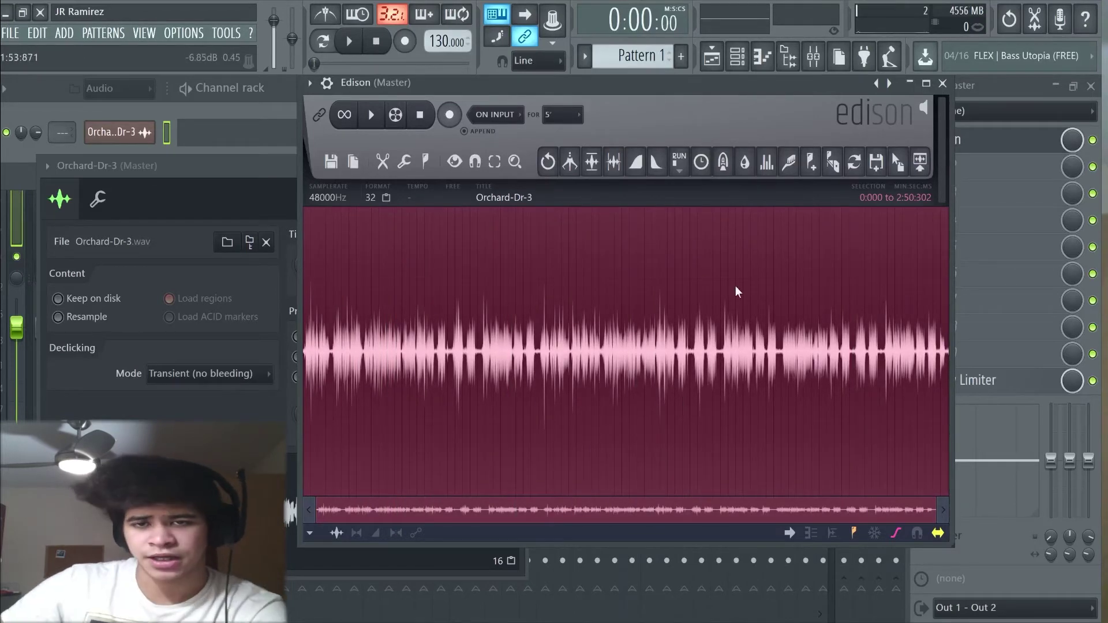
# - Open Edison's Clean up dialog showing the denoiser curve over the noise spectrum
pyautogui.click(788, 162)
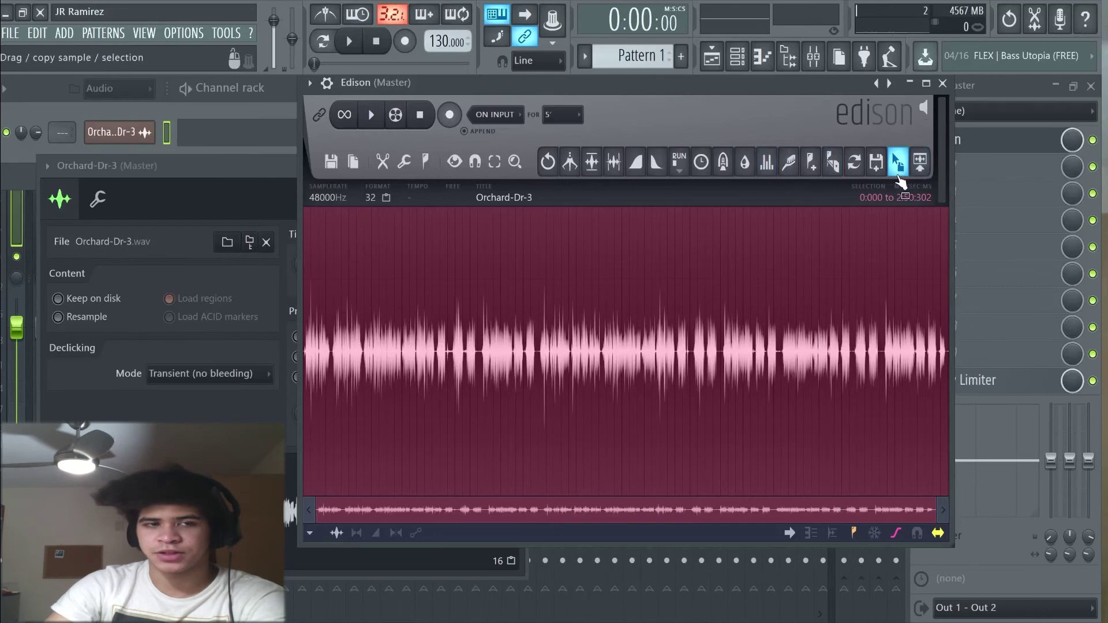
# - Drag the cleaned sample into the playlist and place Orchard-Dr-3 #2 at bar 1 of Track 2
pyautogui.moveTo(899, 163); pyautogui.dragTo(247, 292)
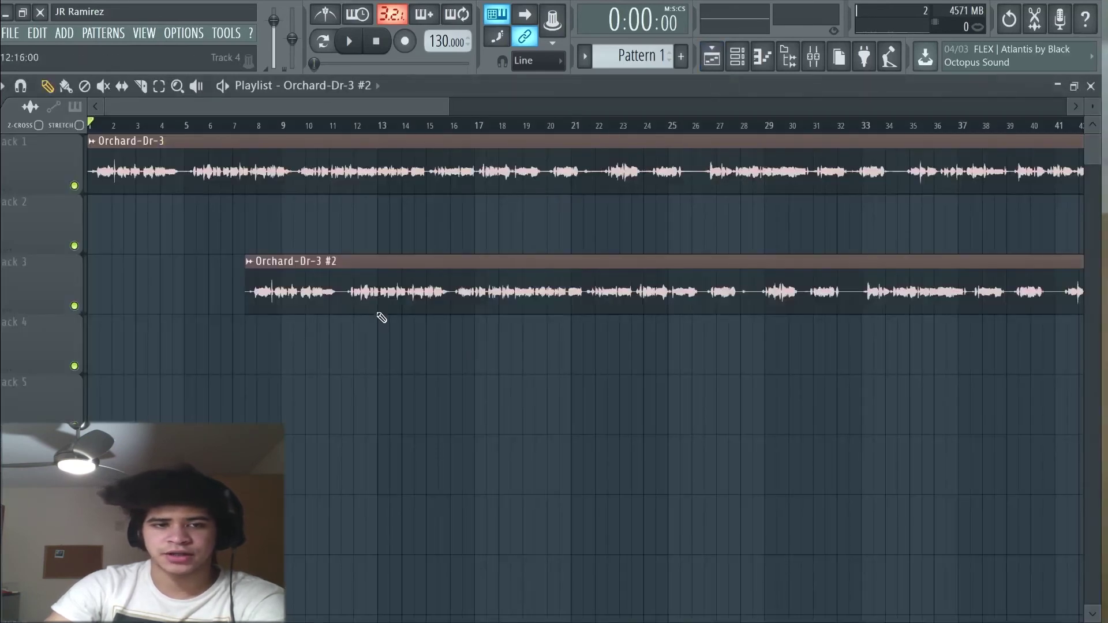
pyautogui.moveTo(377, 311); pyautogui.dragTo(82, 219)
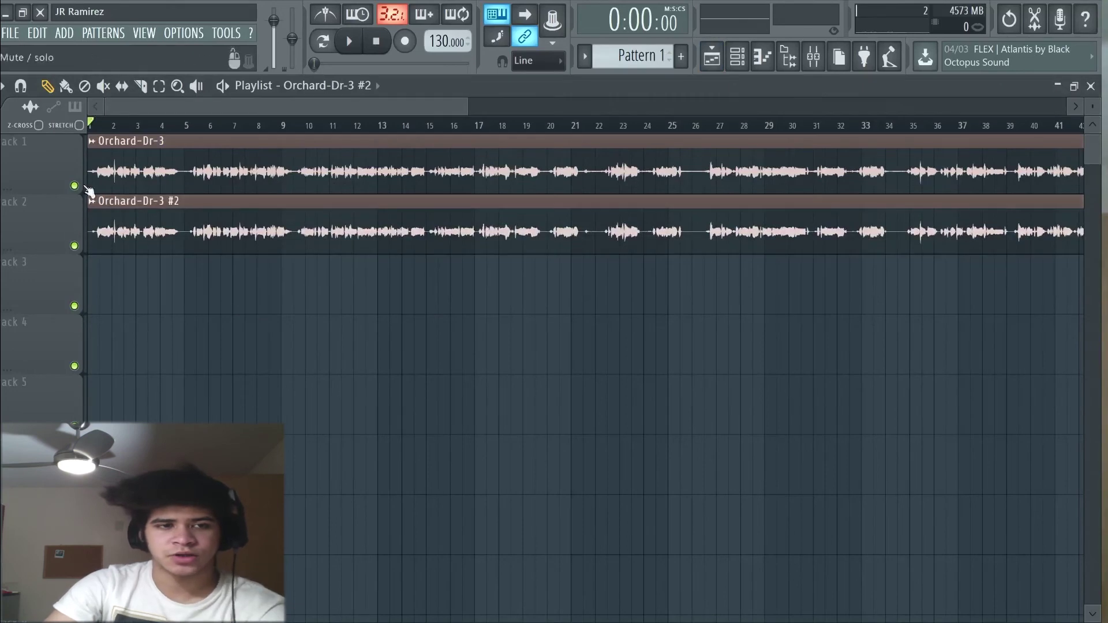
pyautogui.moveTo(467, 106); pyautogui.dragTo(132, 108)
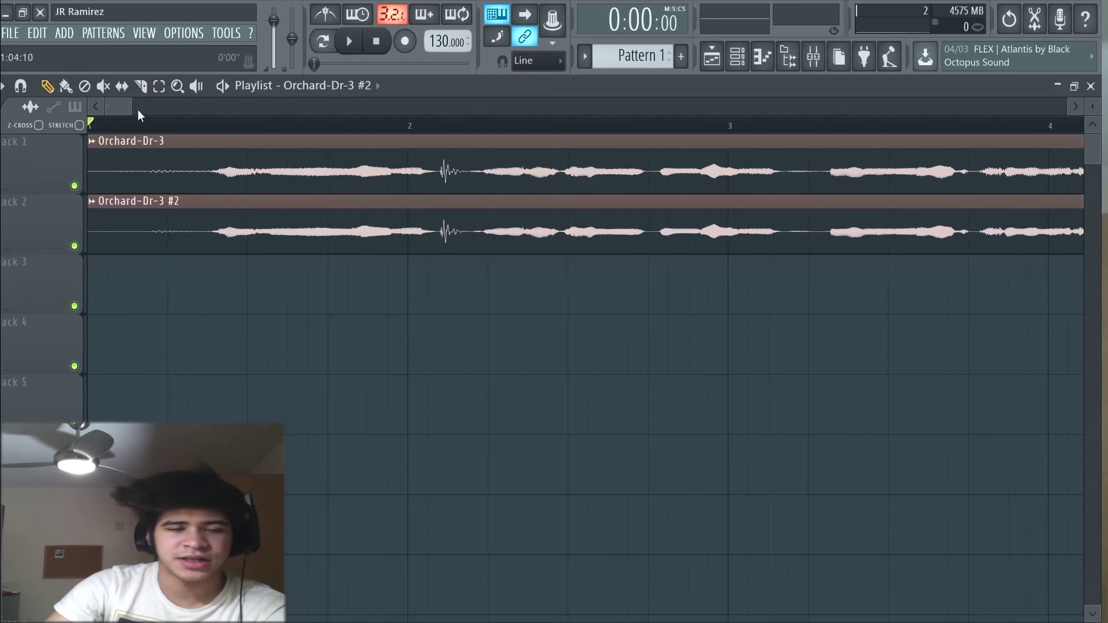
pyautogui.moveTo(134, 108); pyautogui.dragTo(120, 108)
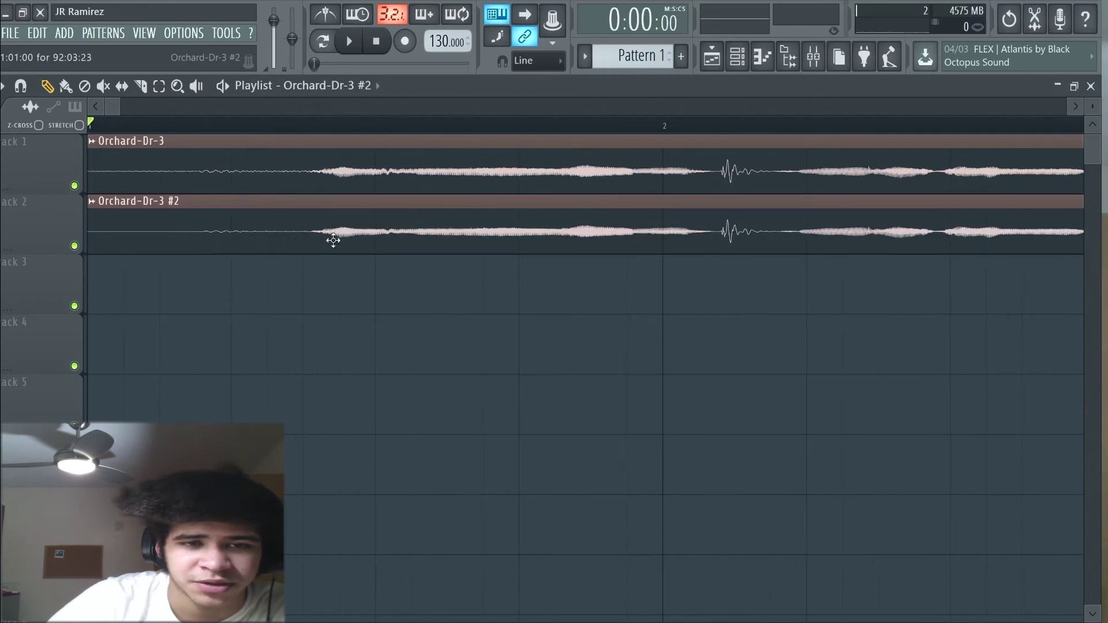
pyautogui.moveTo(119, 107); pyautogui.dragTo(977, 102)
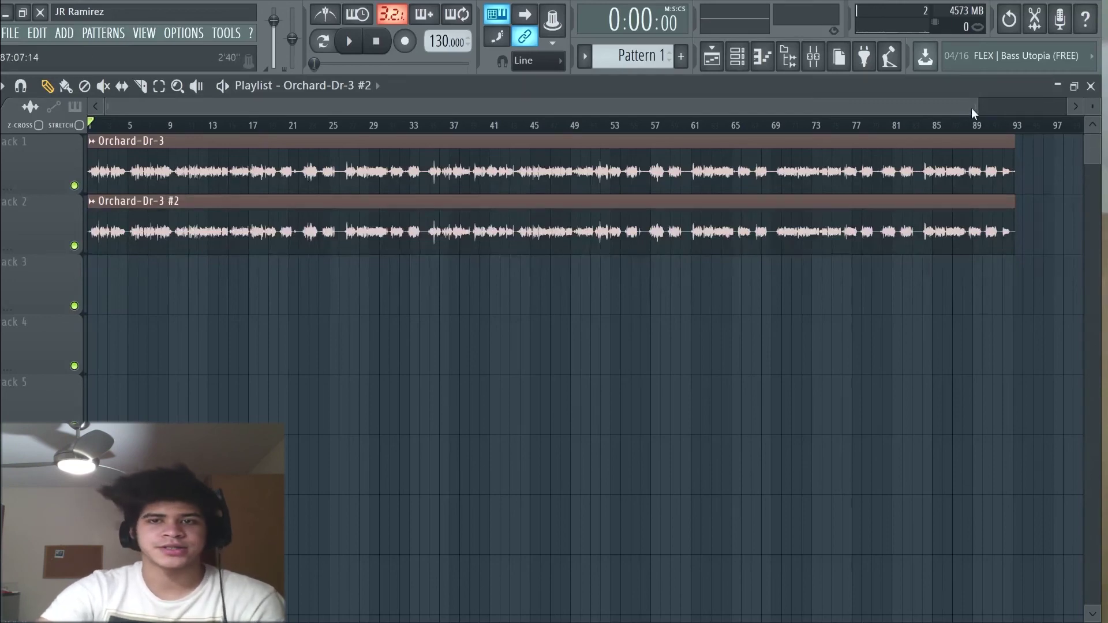
pyautogui.moveTo(975, 107); pyautogui.dragTo(521, 188)
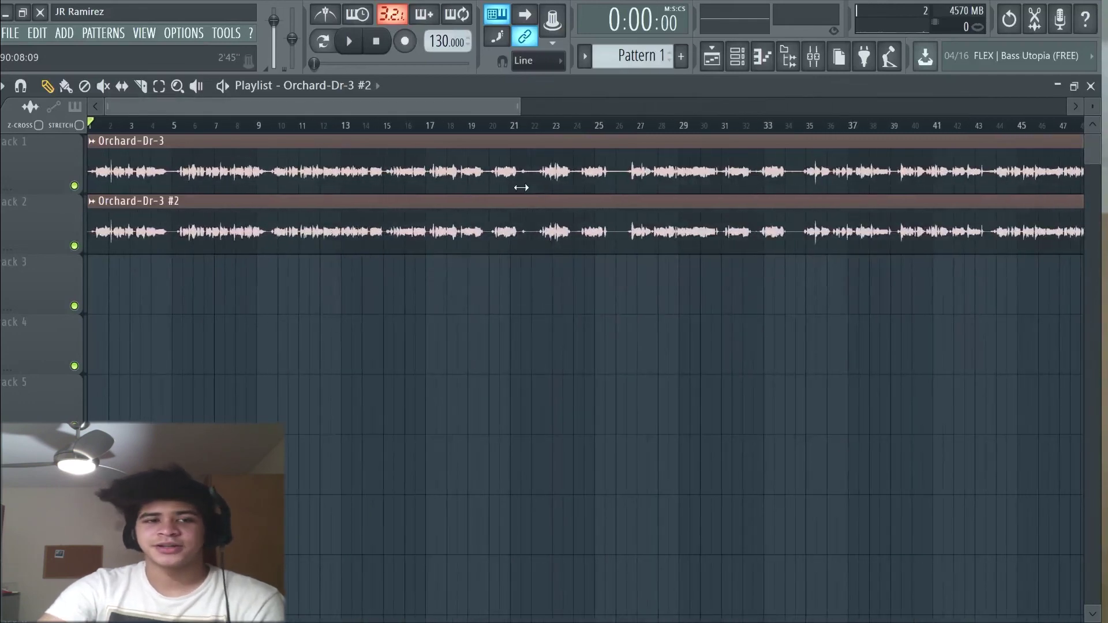